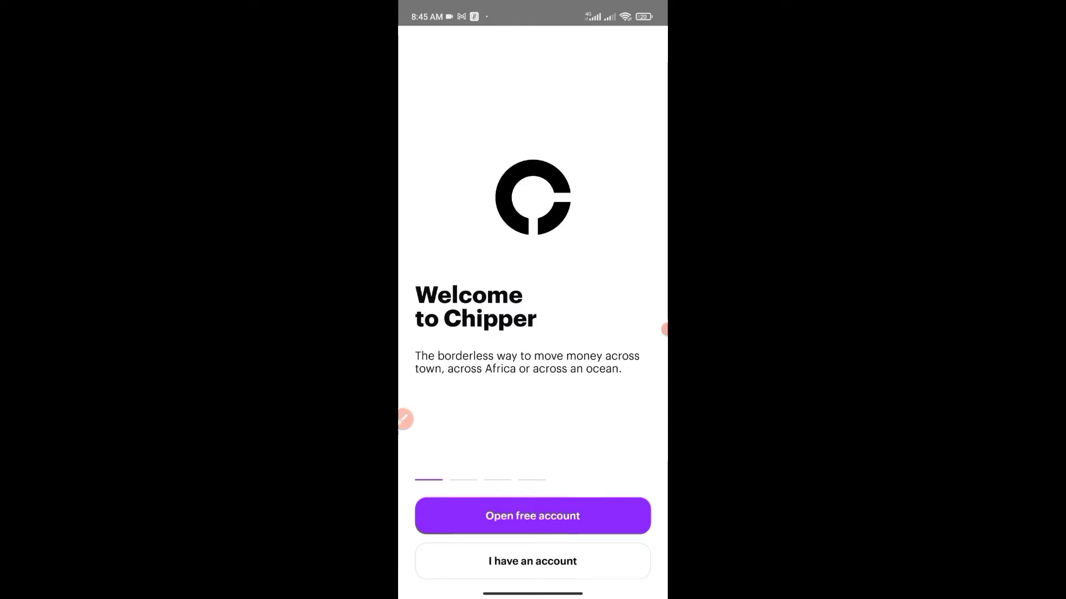
Start opening a free Chipper Cash account, reaching the sending-currency question.
left_click(406, 419)
mouse_move(477, 503)
left_mouse_down()
mouse_move(533, 488)
mouse_move(473, 478)
left_mouse_up()
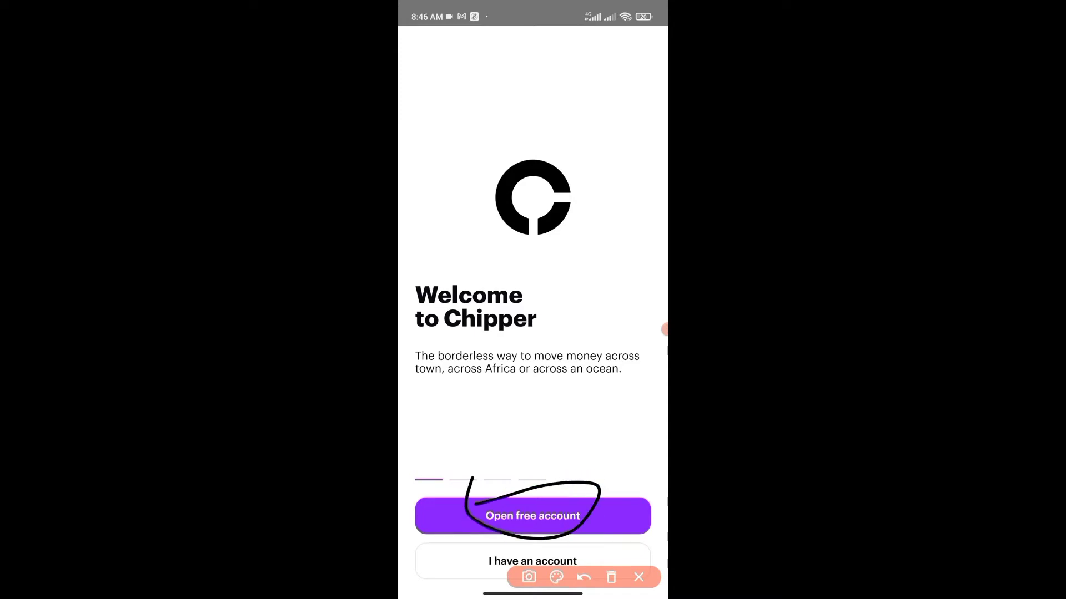
left_click(639, 577)
left_click(533, 515)
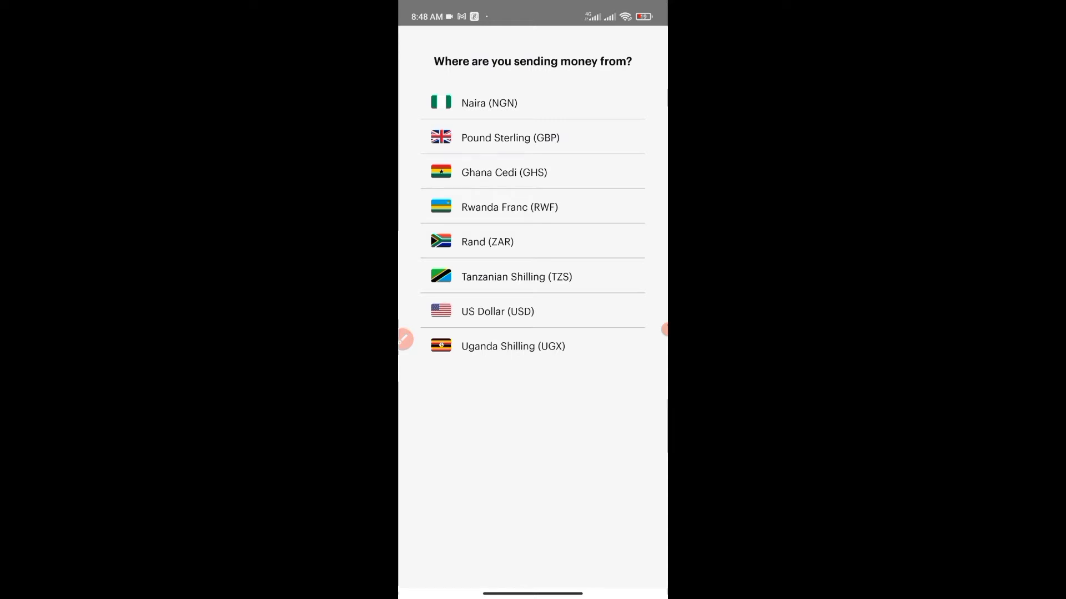
Choose Naira (NGN) and mark savings/investments, buying or selling goods, and supporting local family.
left_click(490, 103)
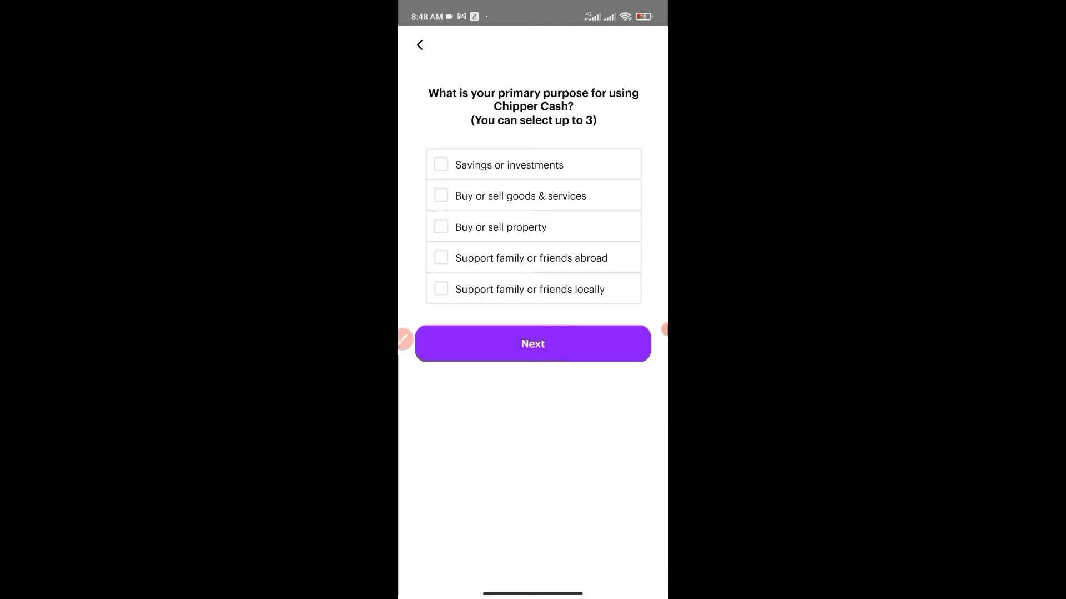
left_click(500, 164)
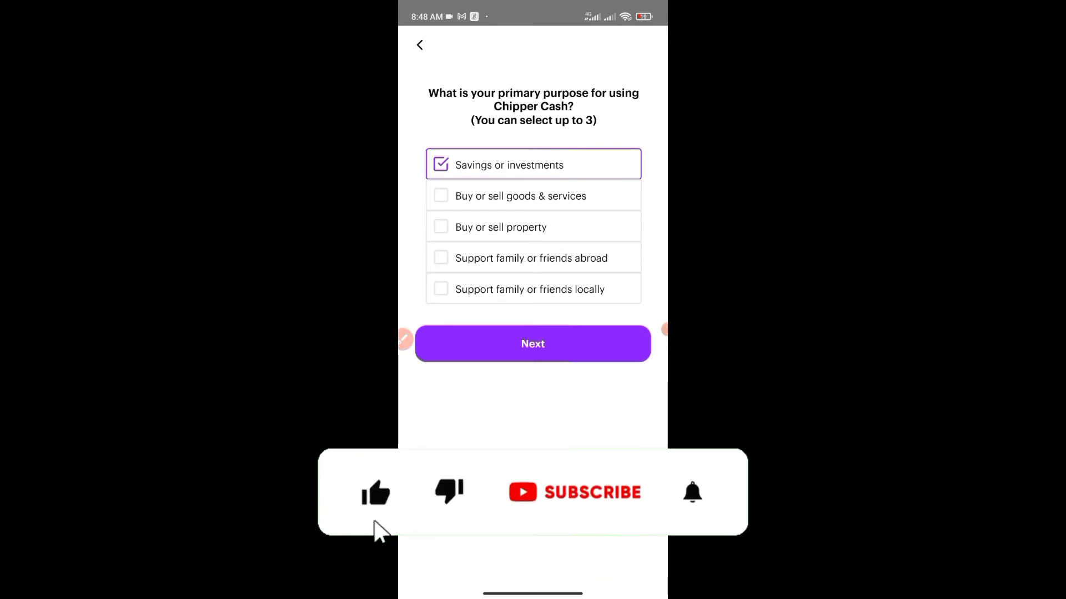
left_click(520, 196)
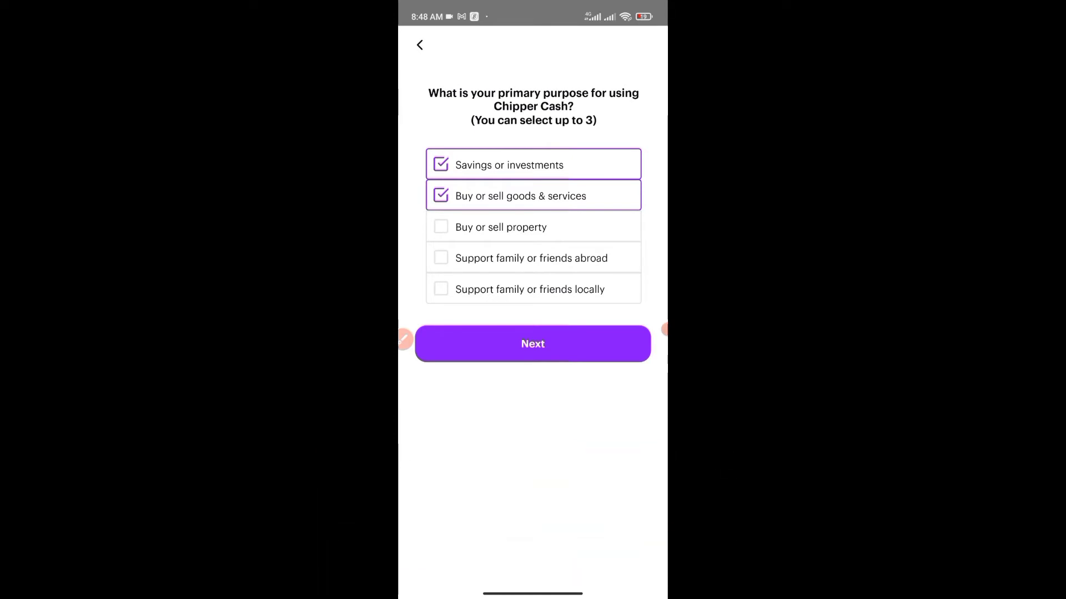
left_click(533, 289)
Submit the selected purposes and confirm the chosen birth date.
left_click(533, 345)
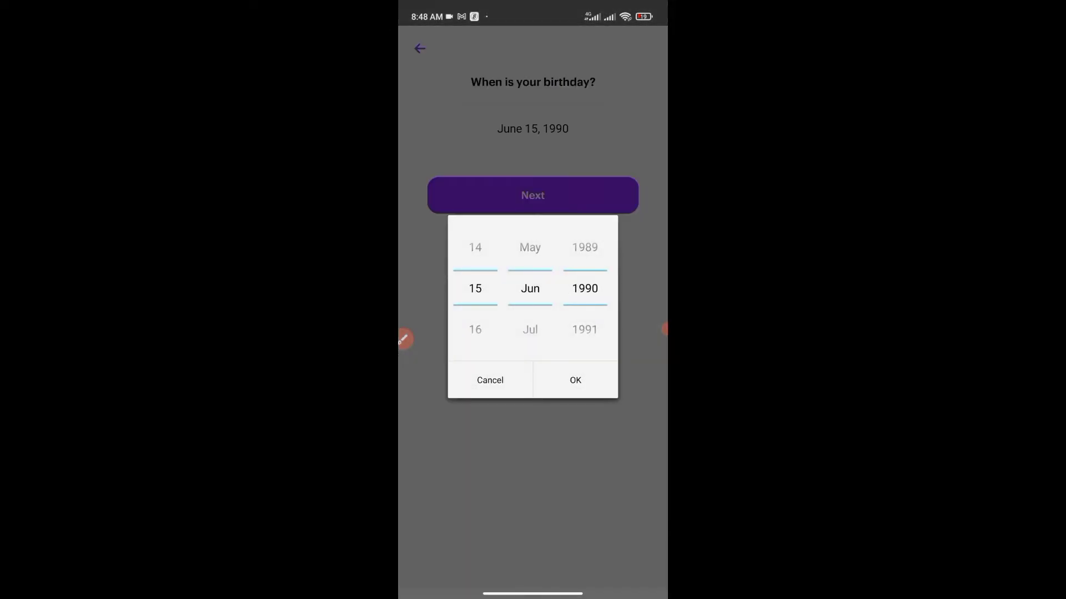
scroll(475, 288, "up", 1)
left_click(575, 379)
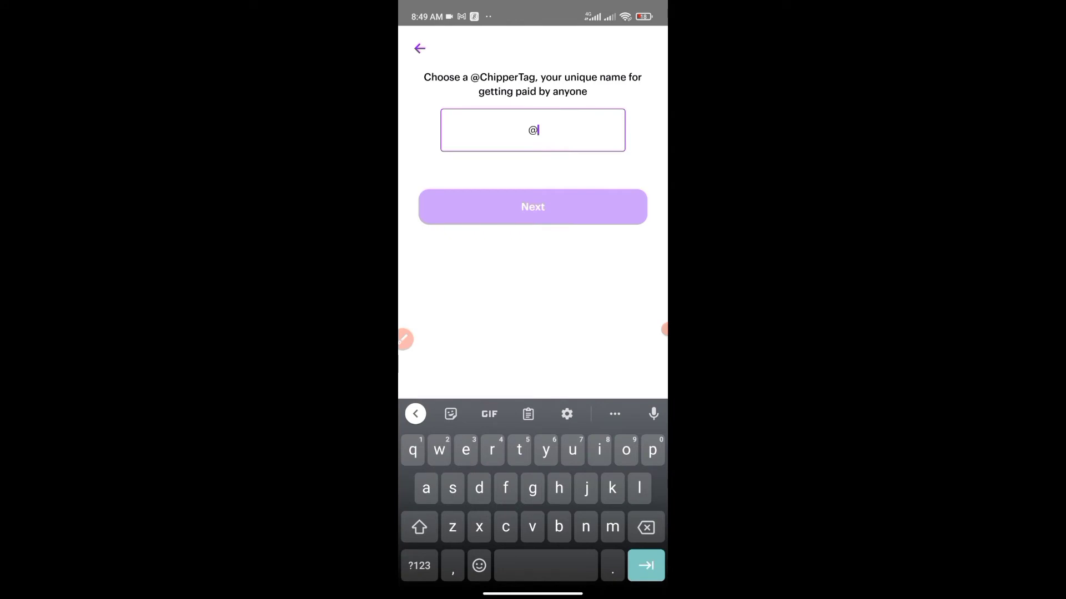
type("favour")
left_click(419, 565)
type("2000")
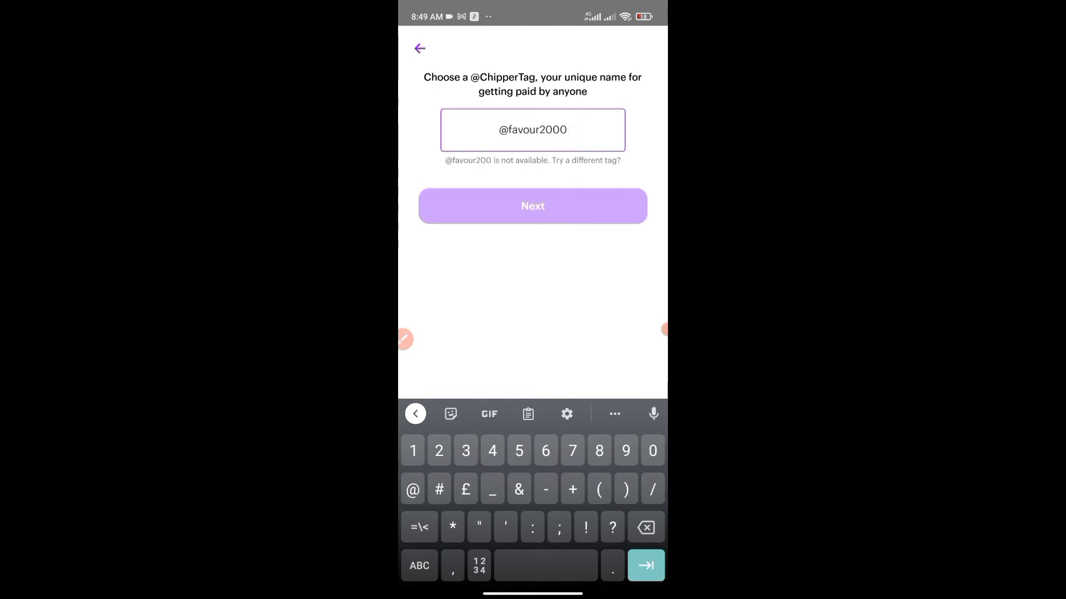
key("BackSpace")
key("BackSpace")
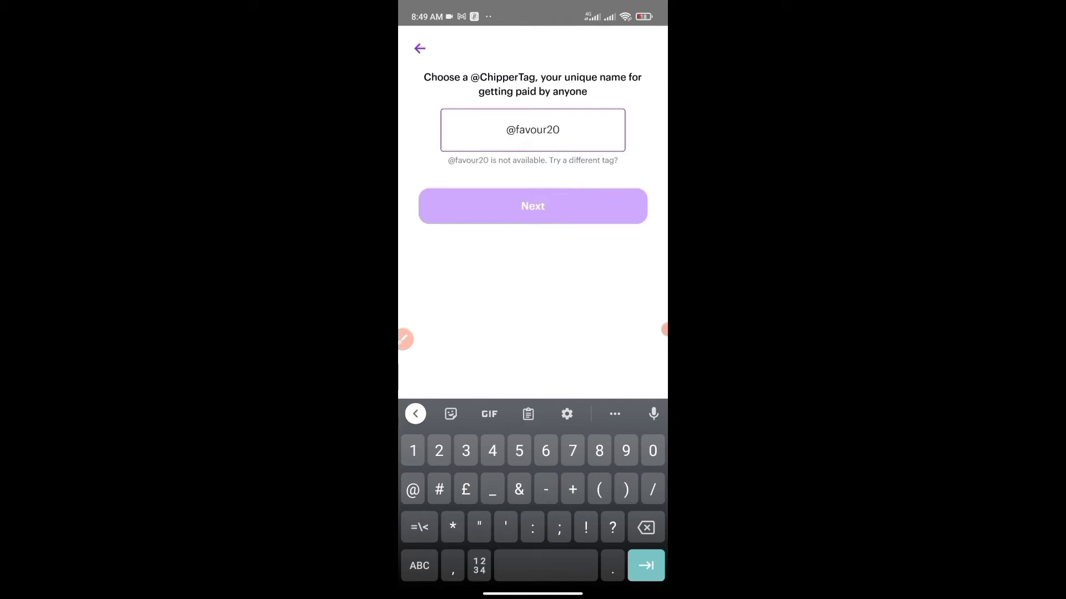
type("21")
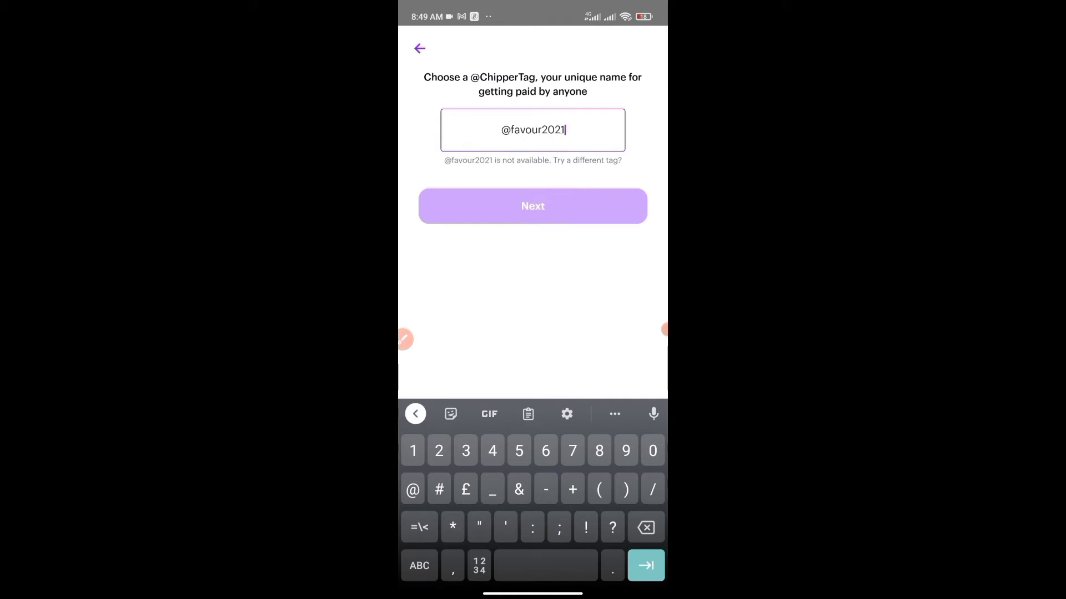
key("BackSpace")
key("BackSpace")
key("BackSpace")
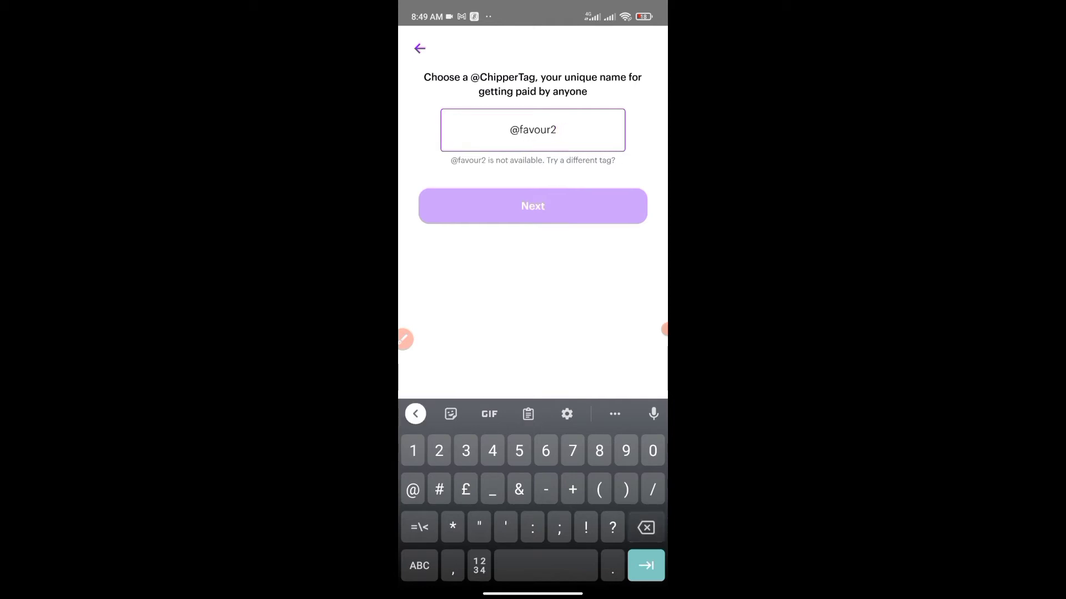
key("BackSpace")
key("BackSpace")
key("BackSpace")
key("BackSpace")
key("BackSpace")
key("BackSpace")
key("BackSpace")
type("therealfavpu")
key("BackSpace")
key("BackSpace")
type("our")
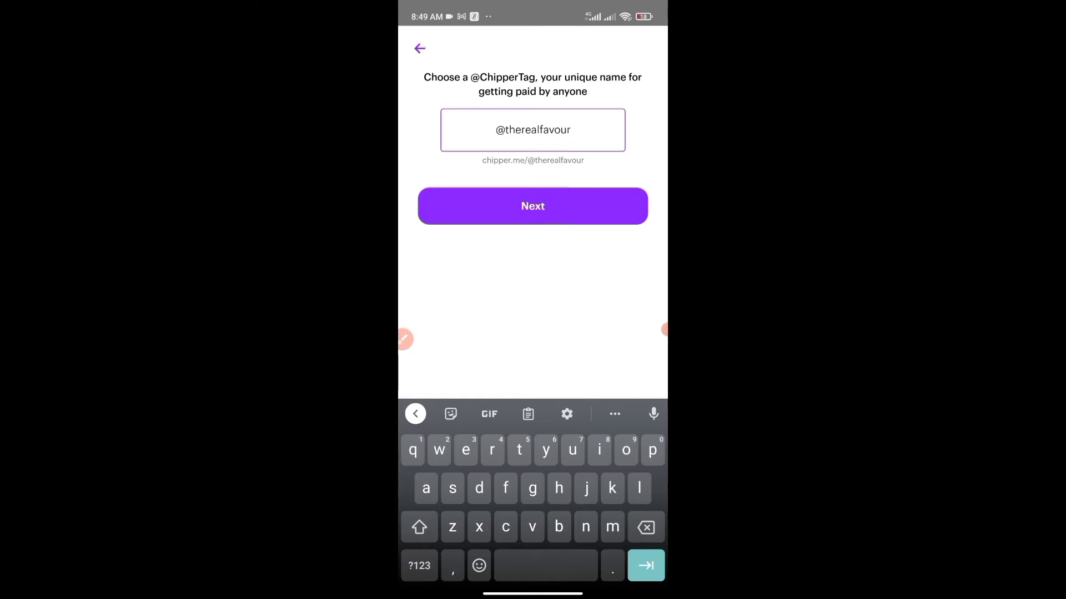
key("Return")
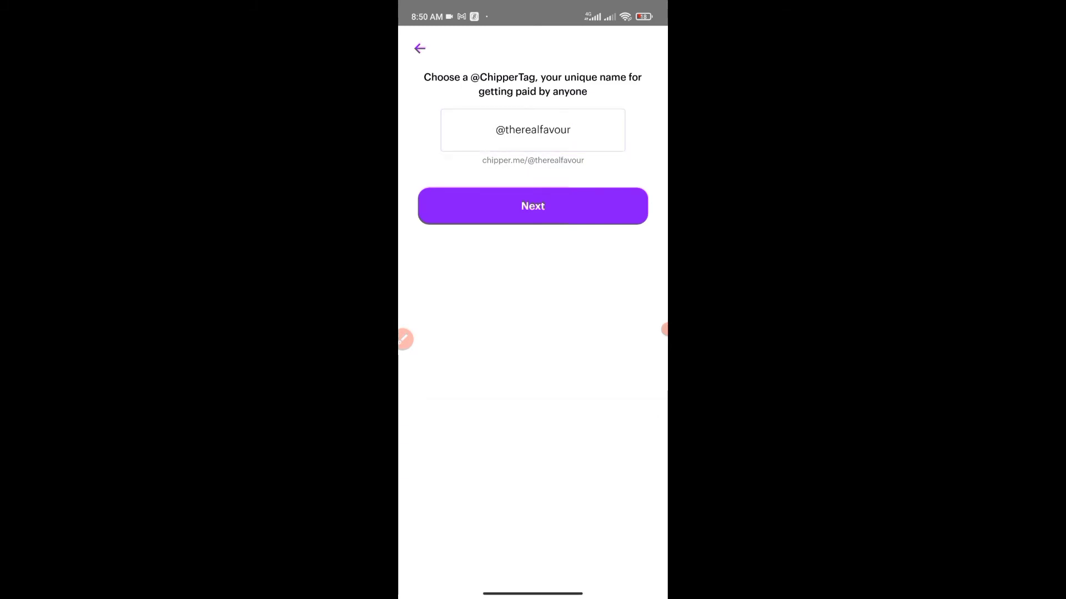
Submit the ChipperTag and fill the address from the phone's location.
left_click(533, 206)
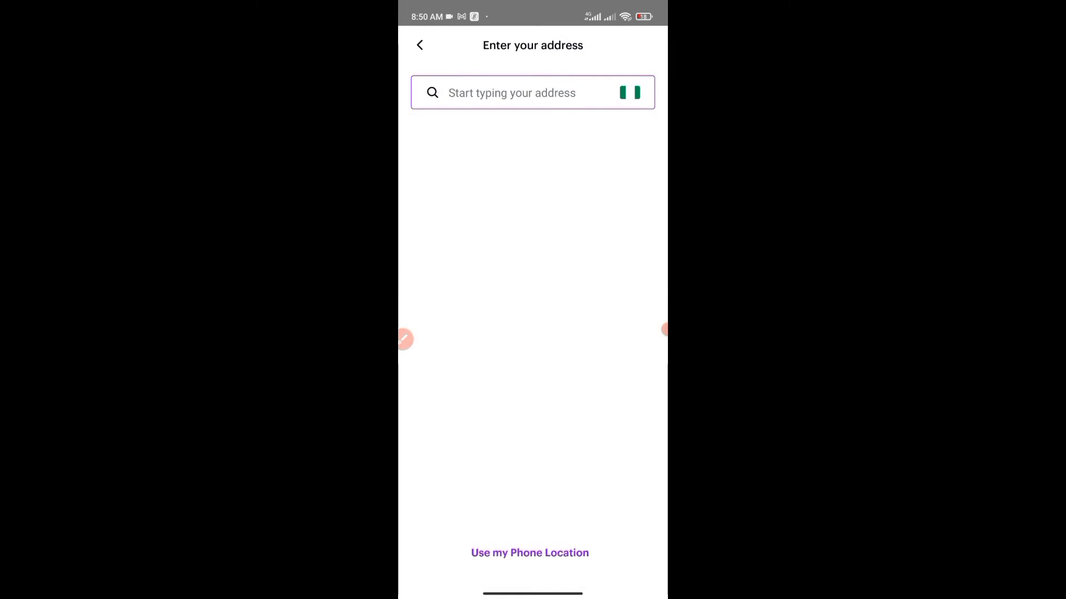
left_click(530, 553)
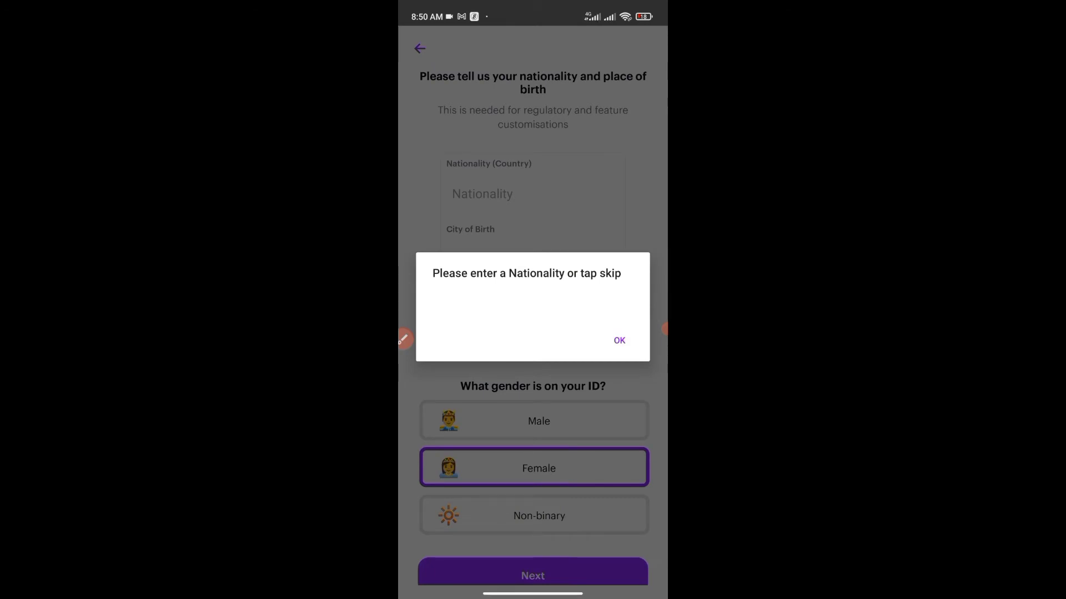
Dismiss the missing-nationality warnings and set nationality to Nigeria.
left_click(620, 341)
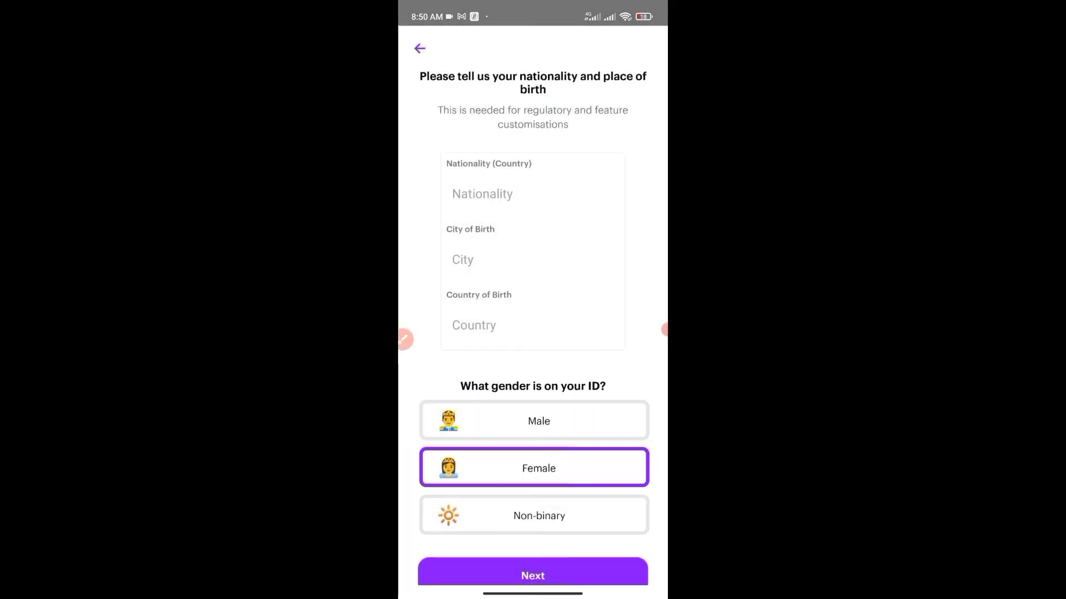
scroll(542, 329, "down", 1)
left_click(533, 530)
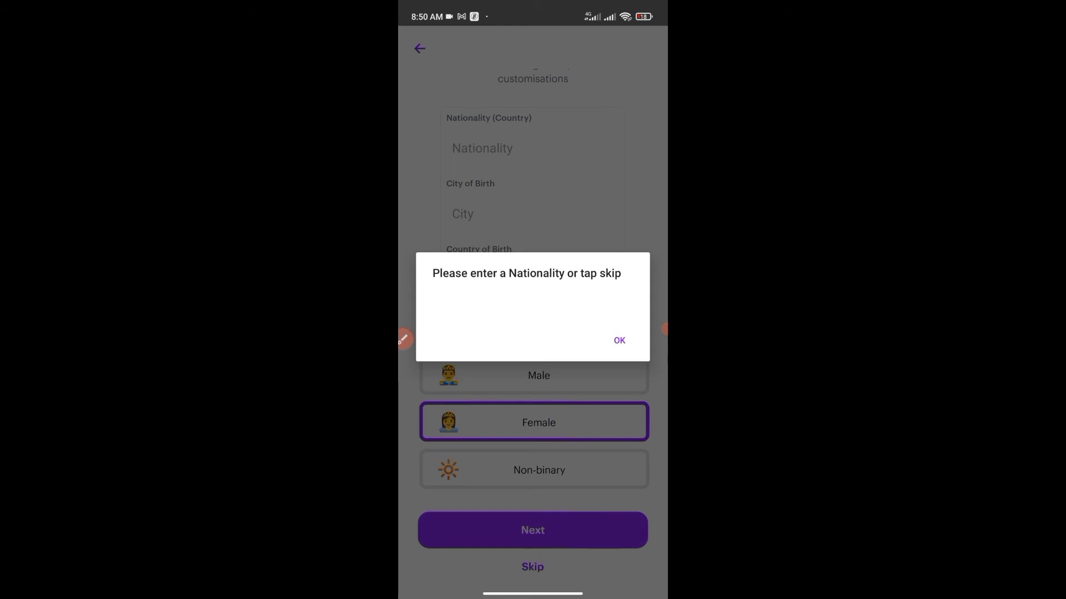
left_click(619, 341)
left_click(482, 148)
scroll(533, 308, "down", 3)
scroll(534, 309, "up", 2)
scroll(533, 308, "down", 1)
scroll(534, 308, "down", 2)
scroll(533, 308, "up", 2)
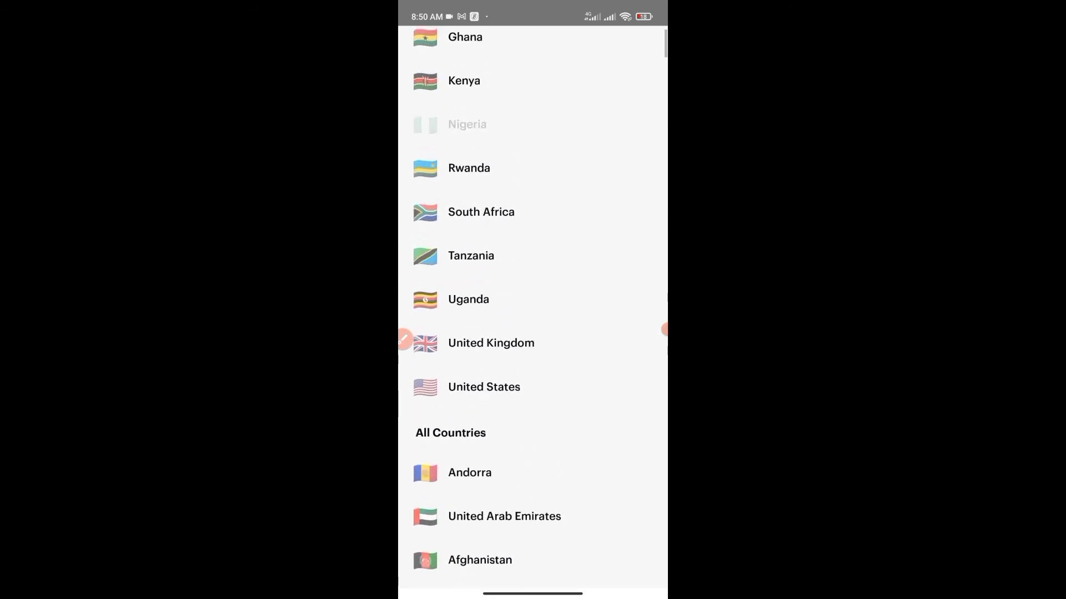
left_click(467, 125)
Enter Lagos as city of birth and submit the nationality details.
left_click(500, 214)
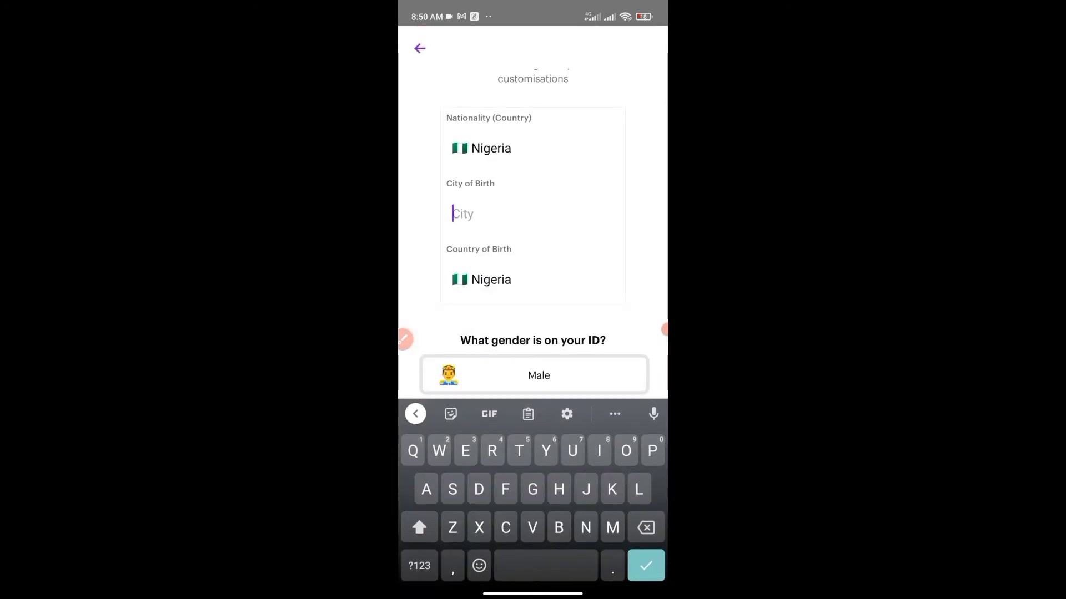
type("Lagos")
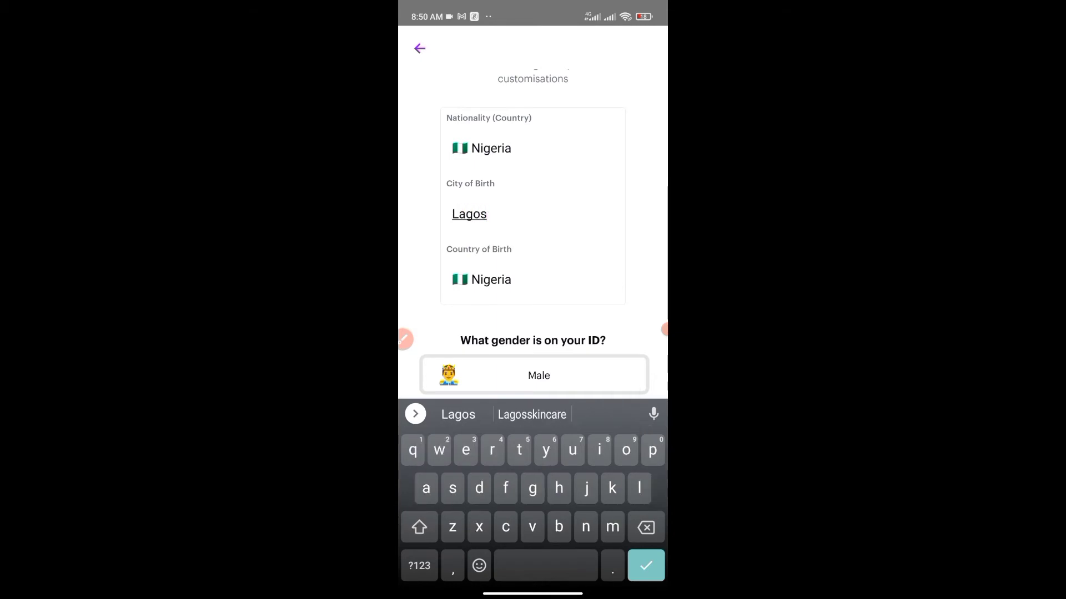
key("Return")
left_click(532, 531)
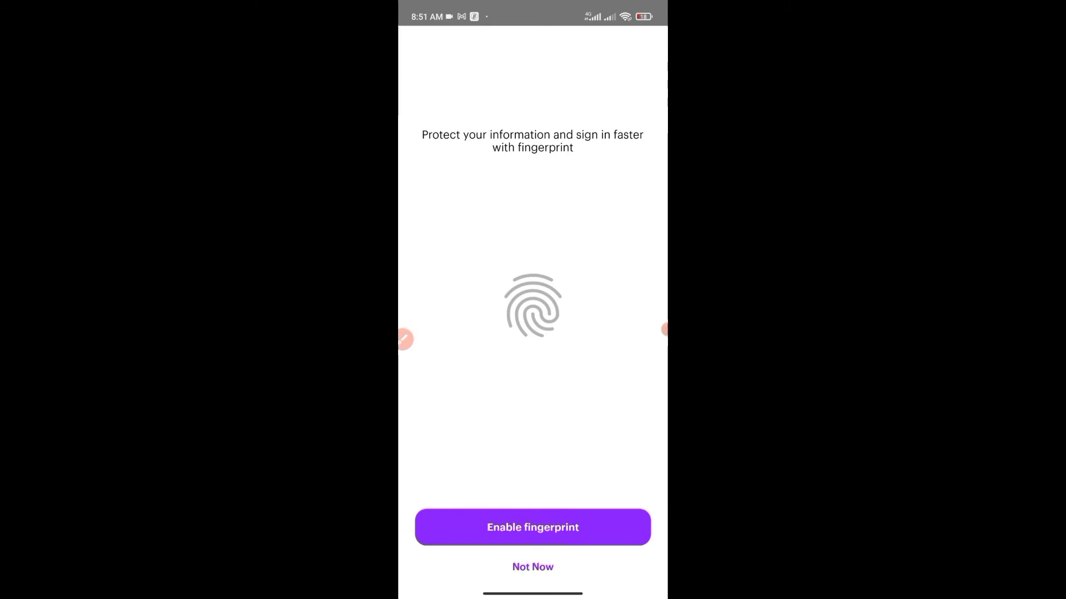
Skip fingerprint sign-in with Not Now, landing on the home wallet.
left_click(532, 567)
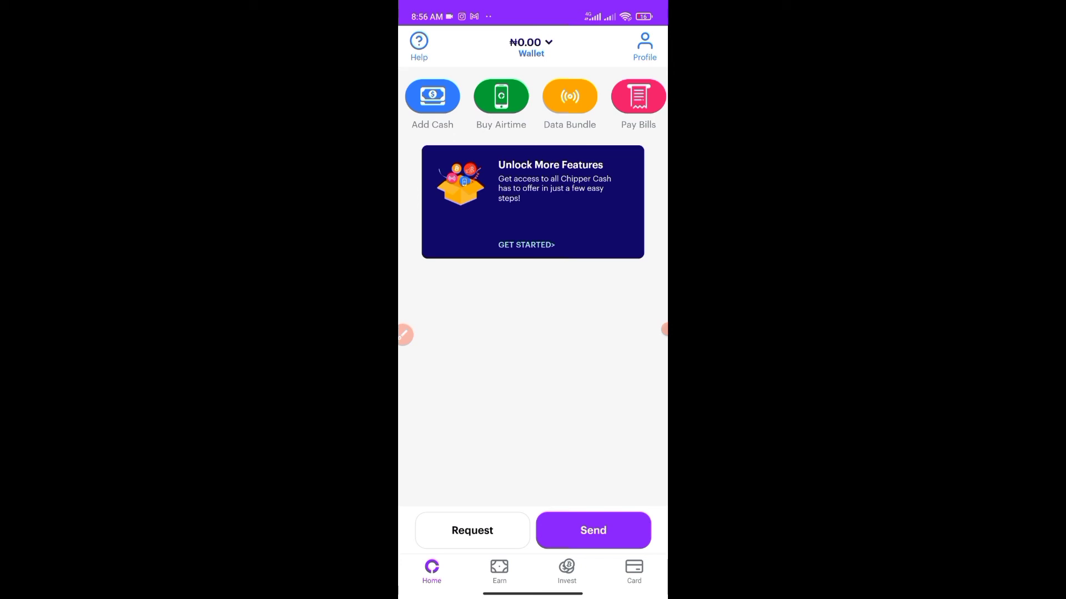
Switch to the Card tab showing the Chipper Visa card offer.
left_click(405, 335)
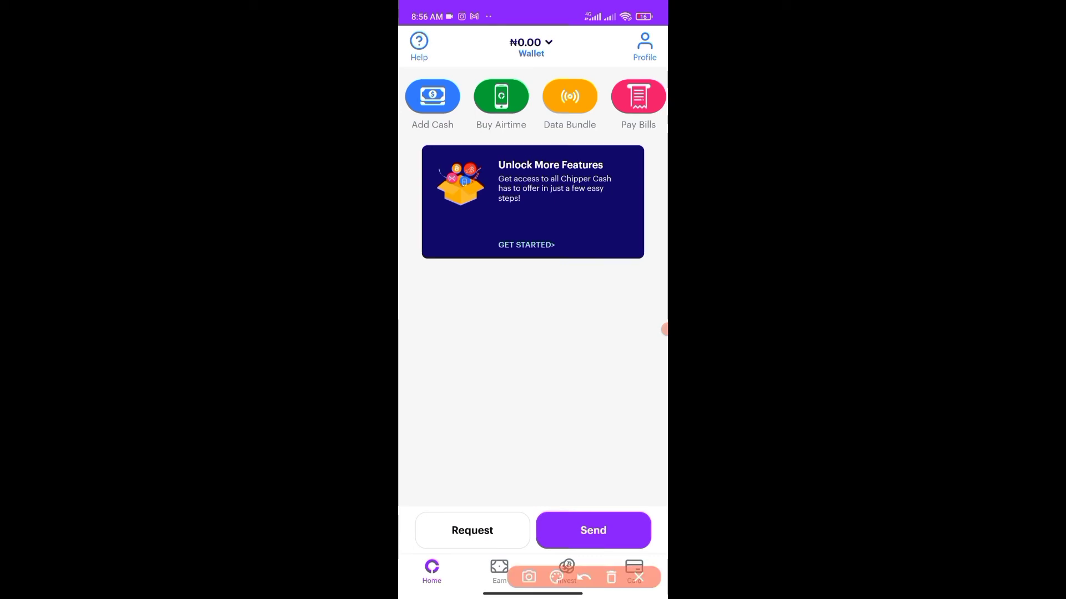
left_click_drag(603, 565, 631, 539)
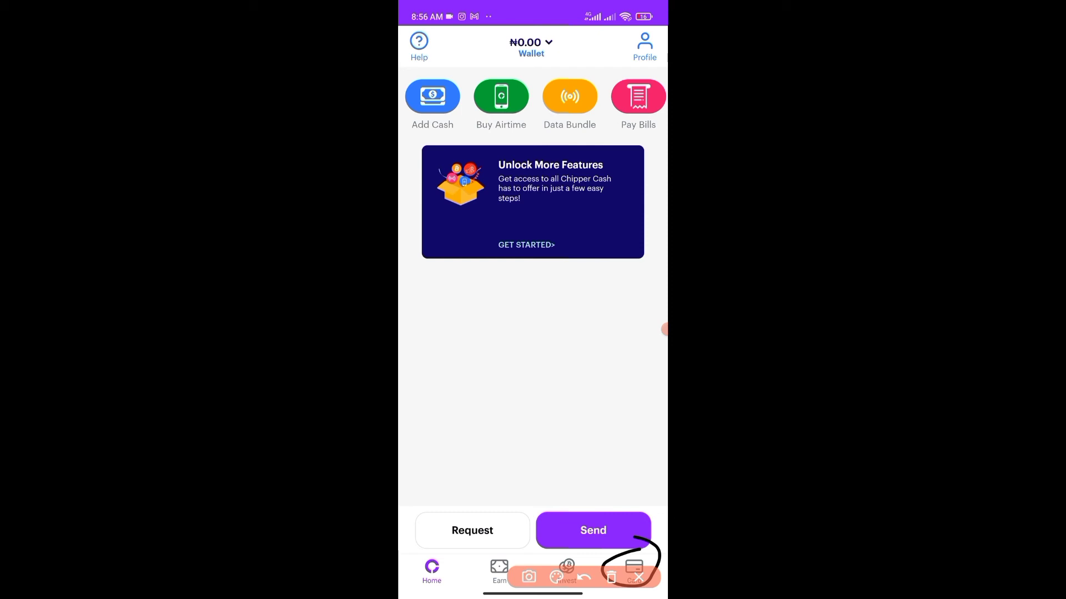
left_click(584, 576)
left_click(639, 576)
left_click(633, 574)
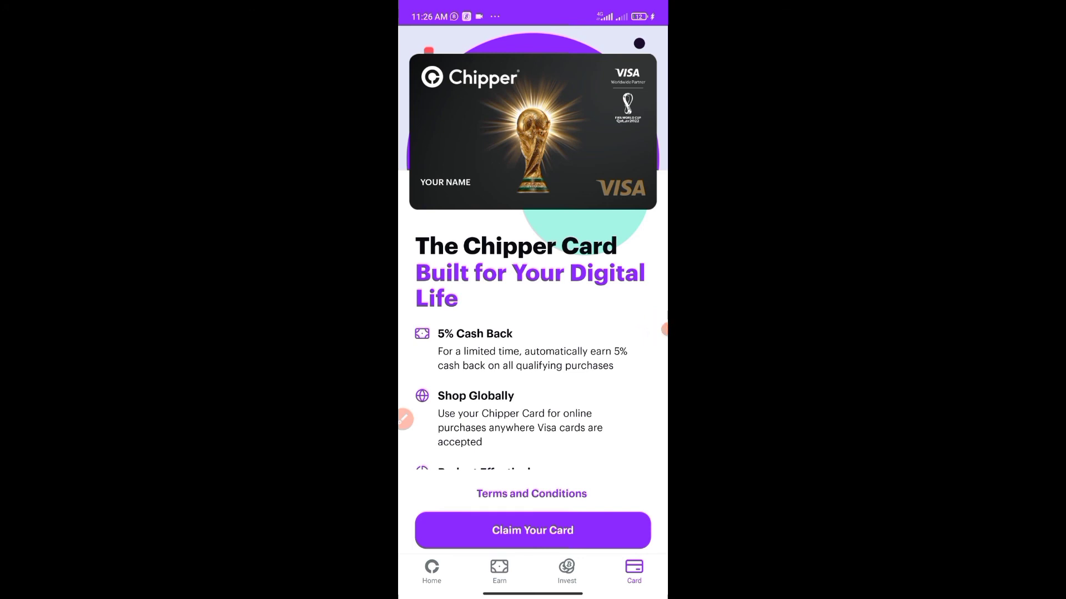
left_click(406, 419)
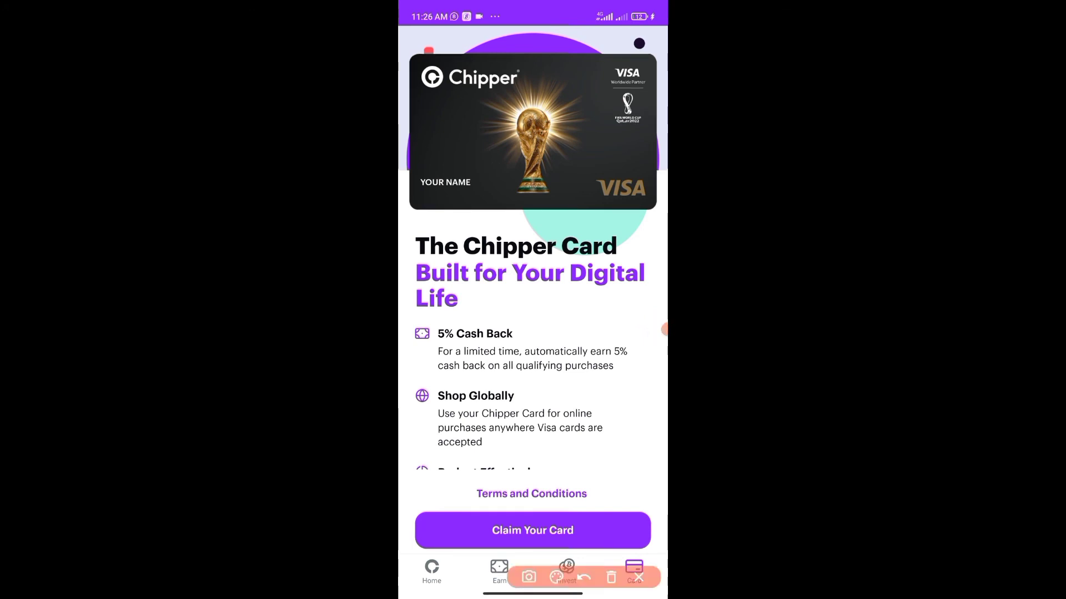
mouse_move(462, 519)
left_mouse_down()
mouse_move(555, 546)
mouse_move(501, 494)
left_mouse_up()
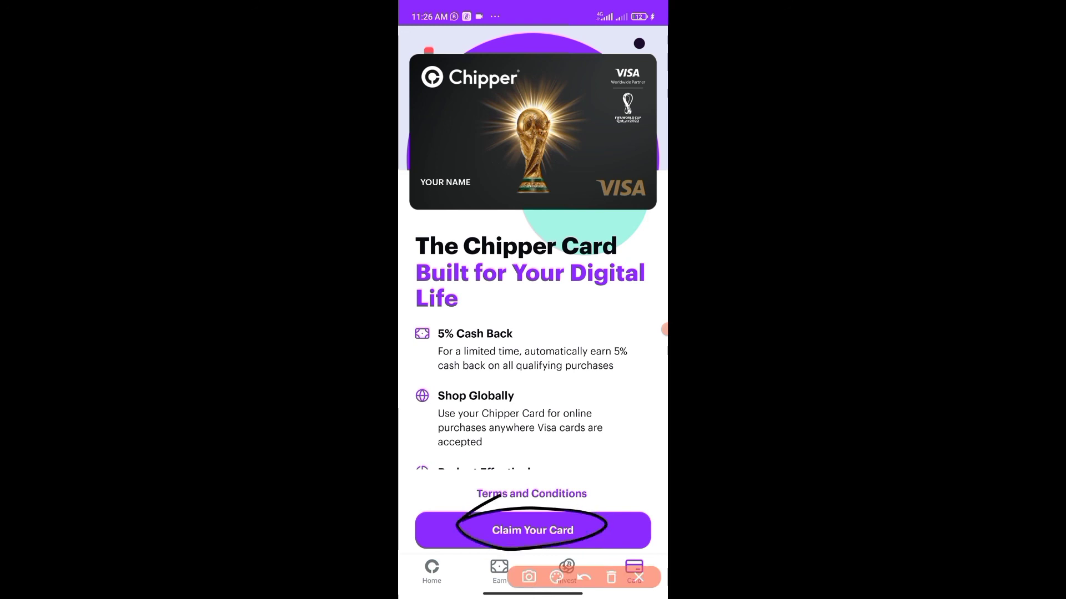